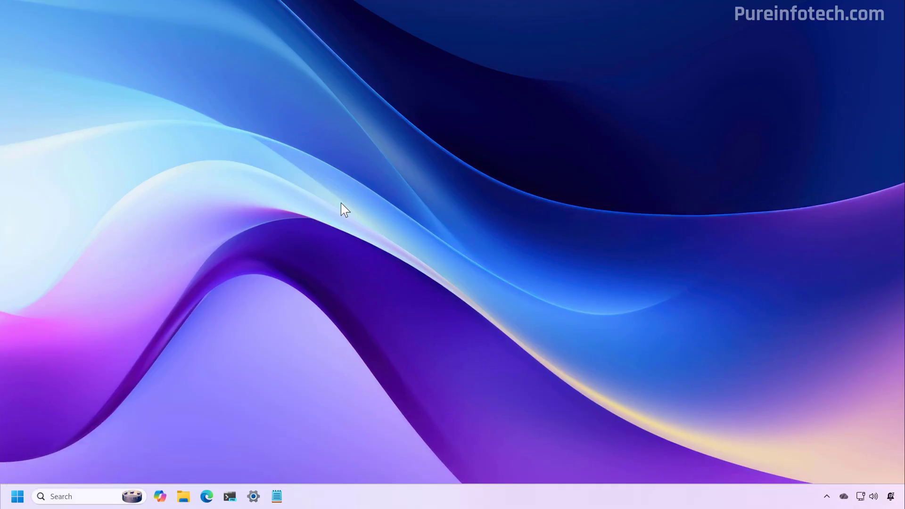
- Open Control Panel by searching 'control' and go to System and Security > Backup and Restore (Windows 7)
{"action": "key", "text": "super"}
{"action": "type", "text": "co"}
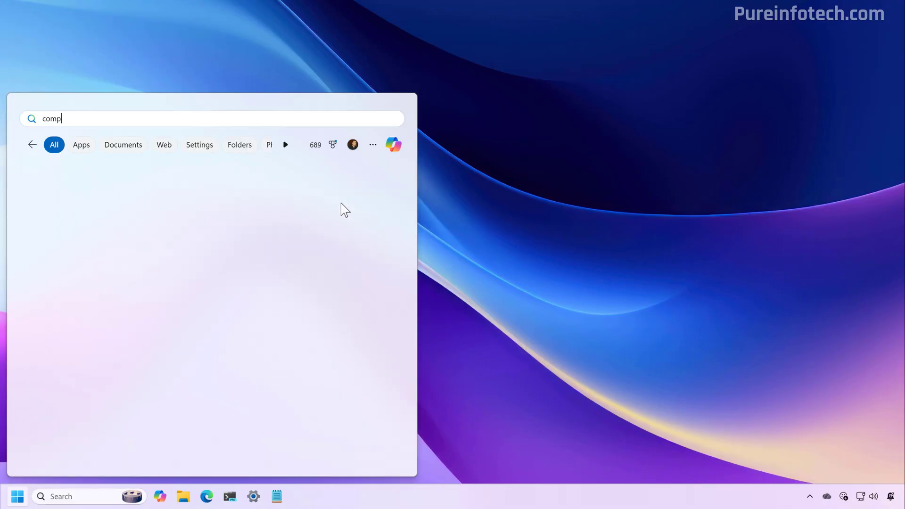
{"action": "type", "text": "ntrol"}
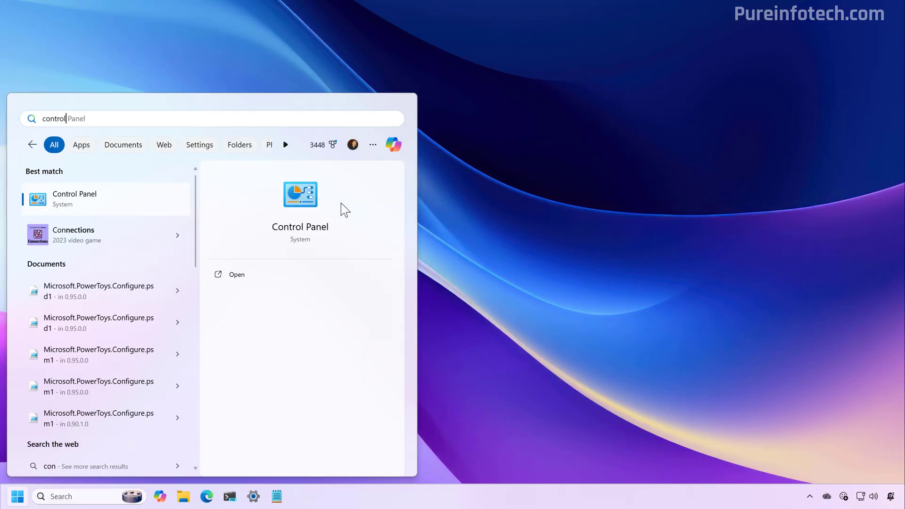
{"action": "left_click", "coordinate": [133, 204]}
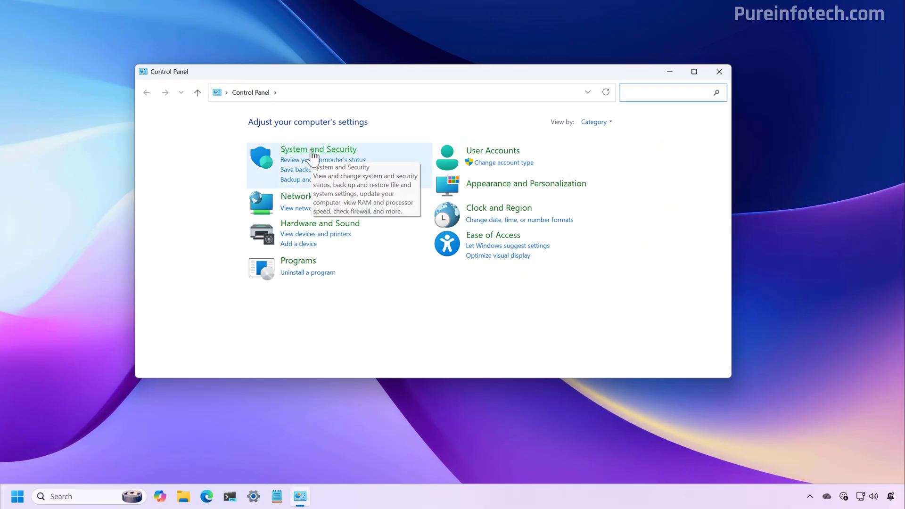
{"action": "left_click", "coordinate": [312, 151]}
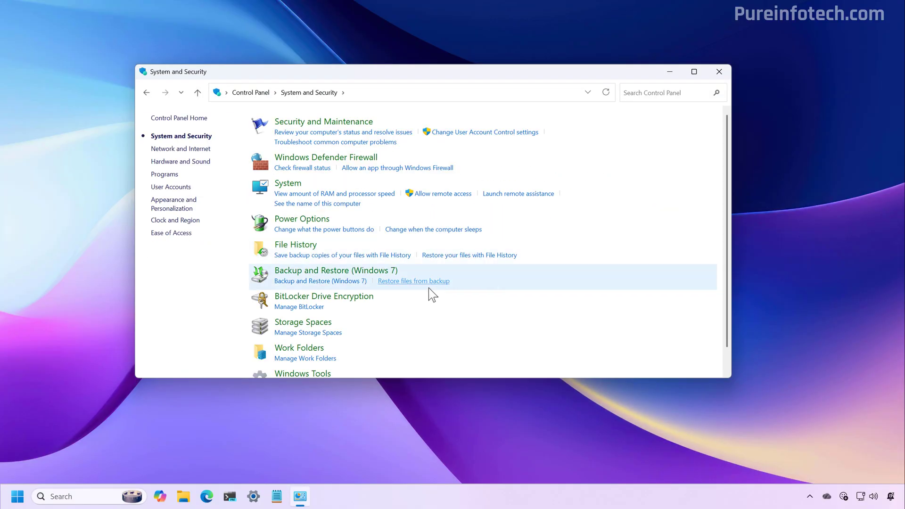
{"action": "left_click", "coordinate": [329, 274]}
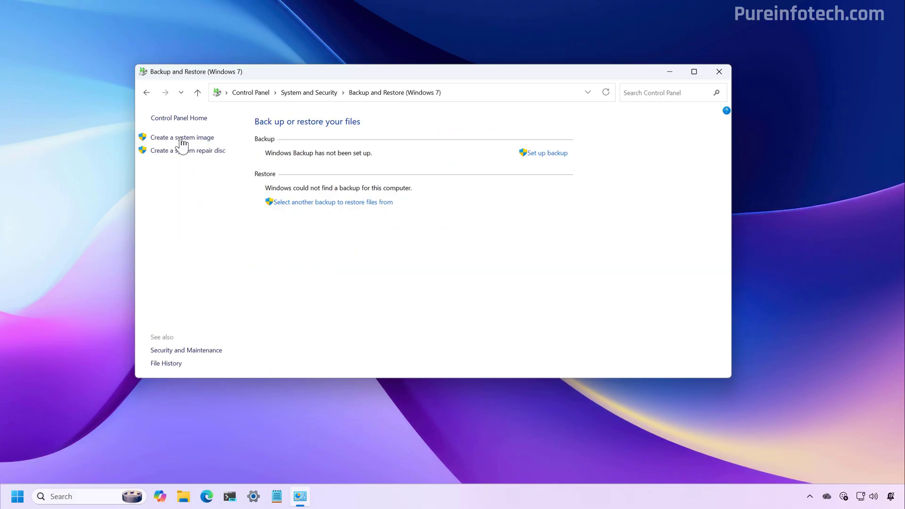
- Start a system image on a hard disk with Backup (E:) as the destination and continue
{"action": "left_click", "coordinate": [183, 140]}
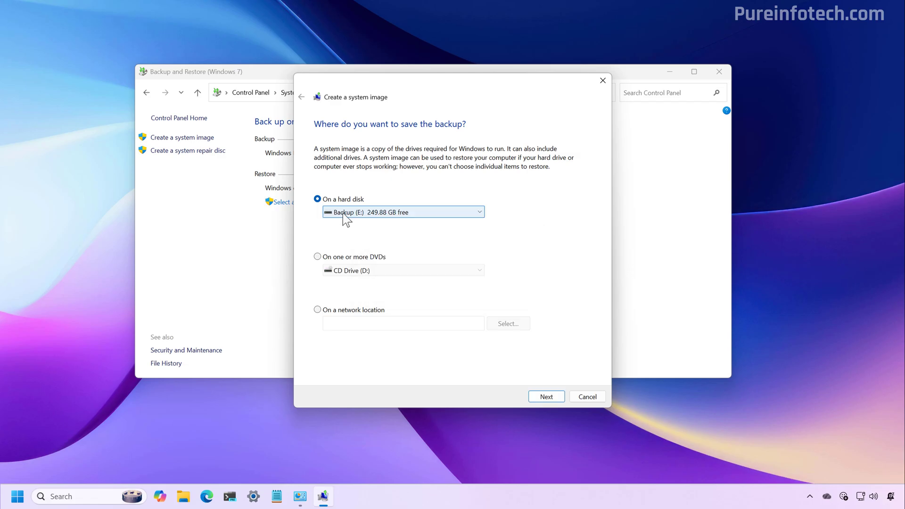
{"action": "left_click", "coordinate": [347, 218]}
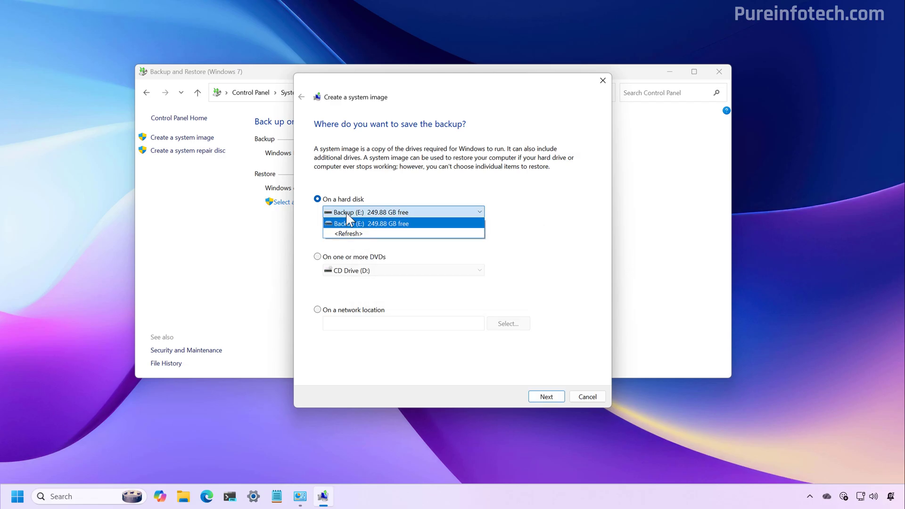
{"action": "left_click", "coordinate": [348, 224]}
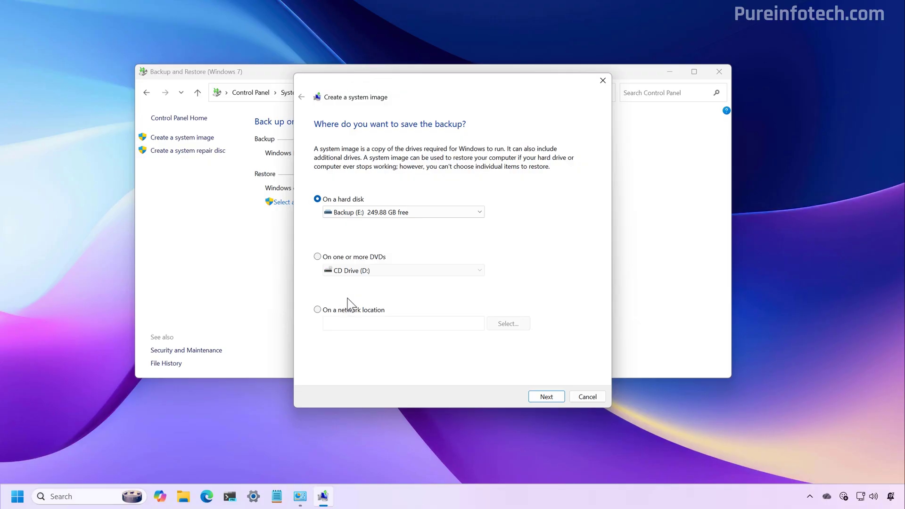
{"action": "left_click", "coordinate": [385, 212]}
{"action": "left_click", "coordinate": [385, 211]}
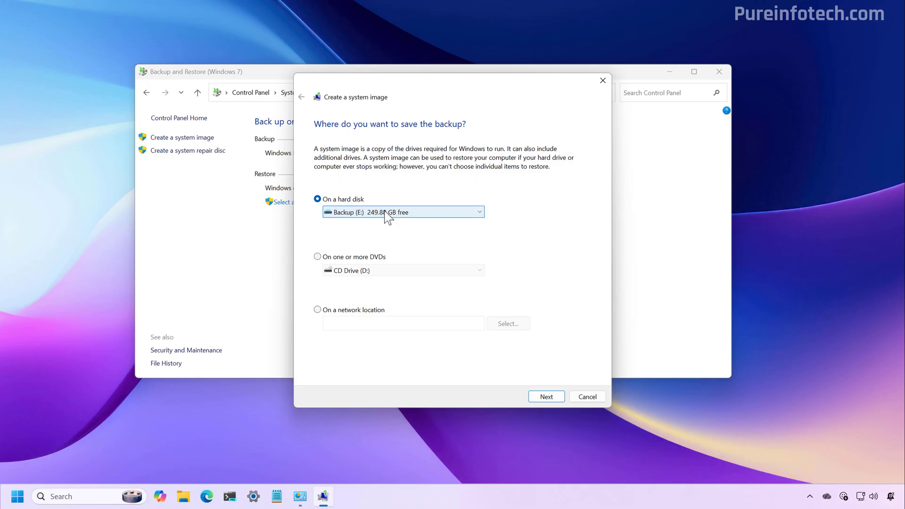
{"action": "left_click", "coordinate": [550, 399]}
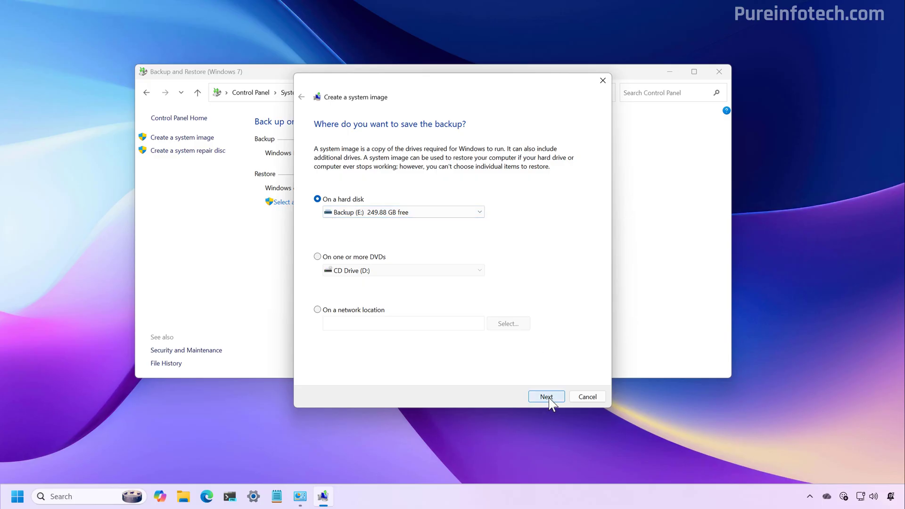
- Keep the three default system drives and acknowledge the encryption warning to reach the confirmation page
{"action": "left_click", "coordinate": [550, 399]}
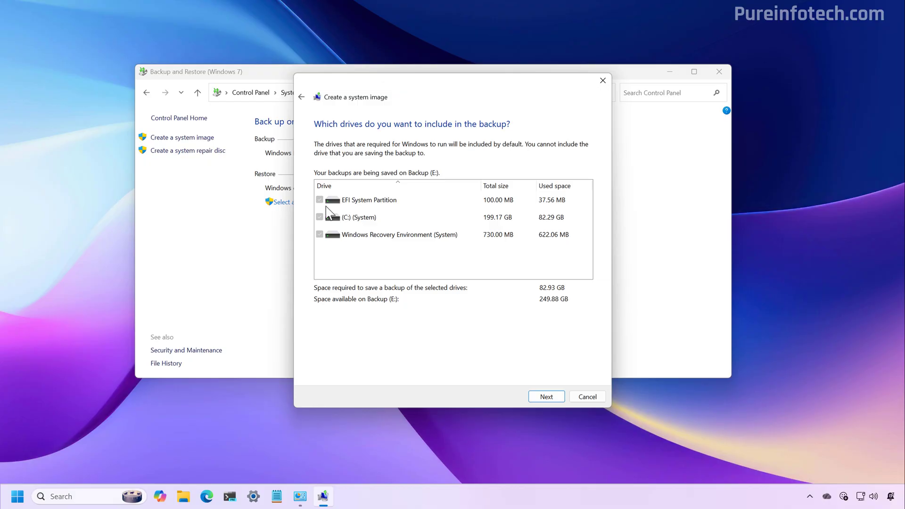
{"action": "left_click", "coordinate": [552, 398]}
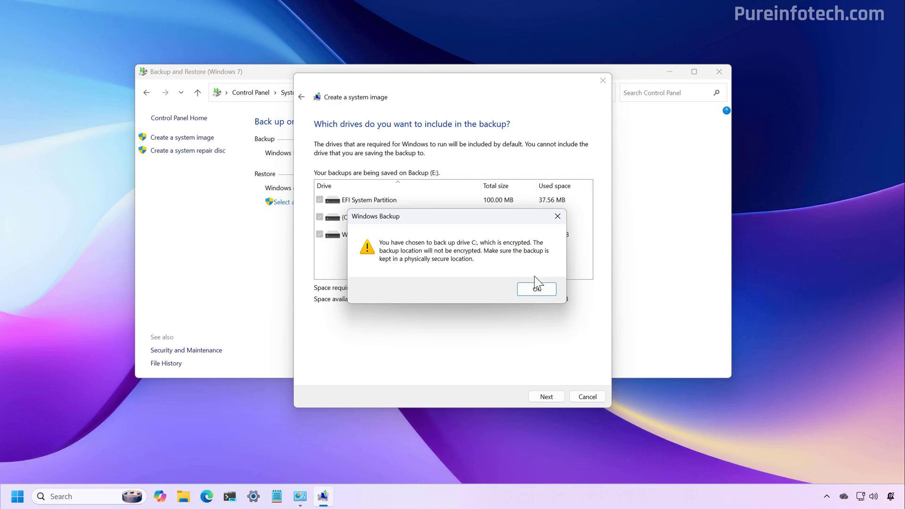
{"action": "left_click", "coordinate": [536, 291]}
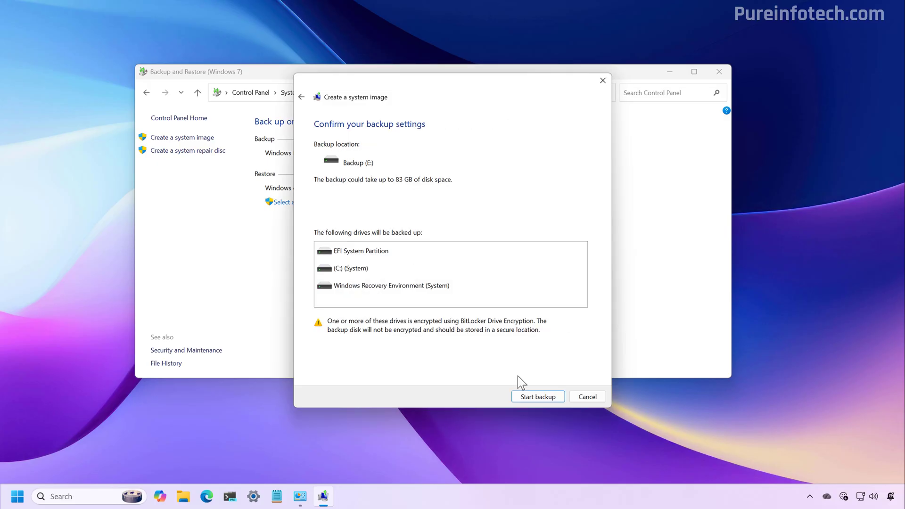
- Run the system image backup to Backup (E:) and decline the system repair disc
{"action": "left_click", "coordinate": [538, 397]}
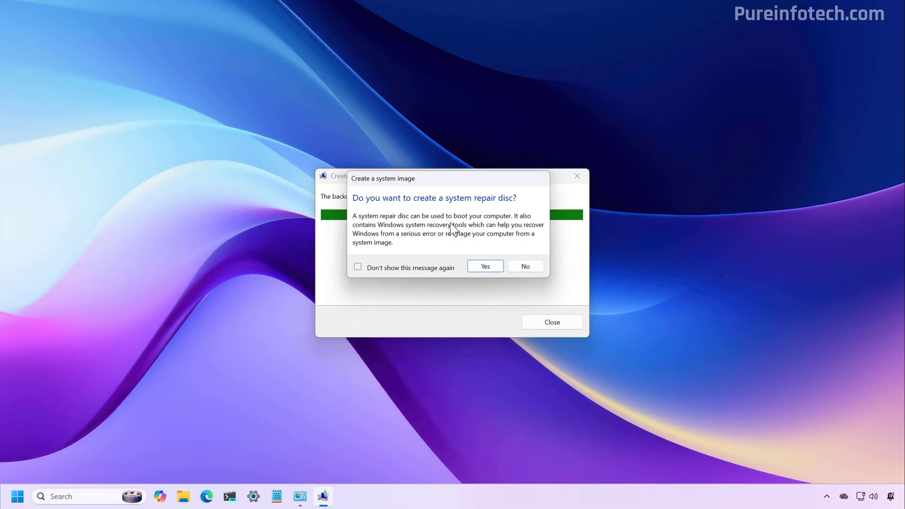
{"action": "left_click", "coordinate": [528, 267]}
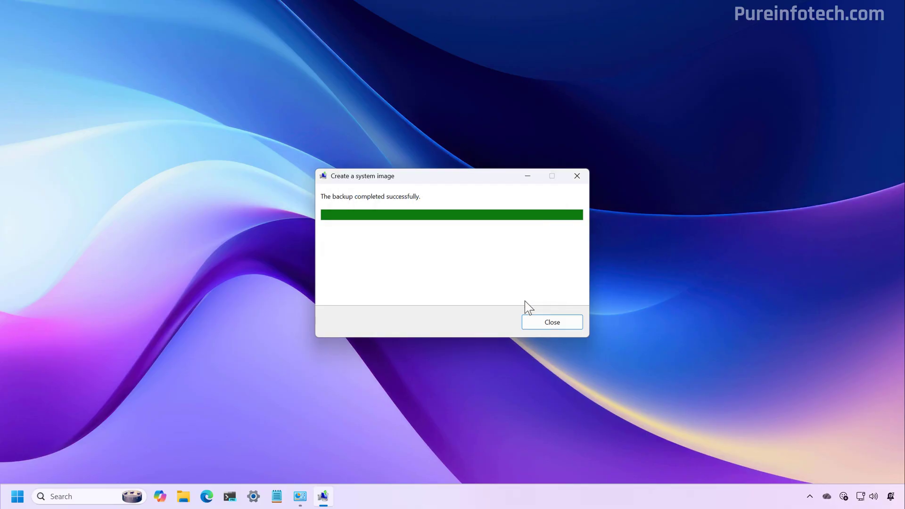
- Close the finished backup dialog and launch the Settings app from search
{"action": "left_click", "coordinate": [556, 323]}
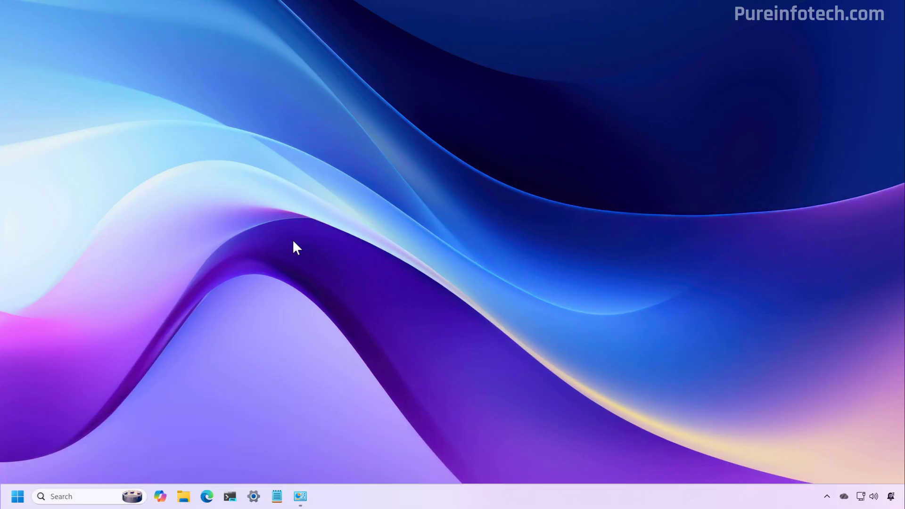
{"action": "key", "text": "super"}
{"action": "type", "text": "settings"}
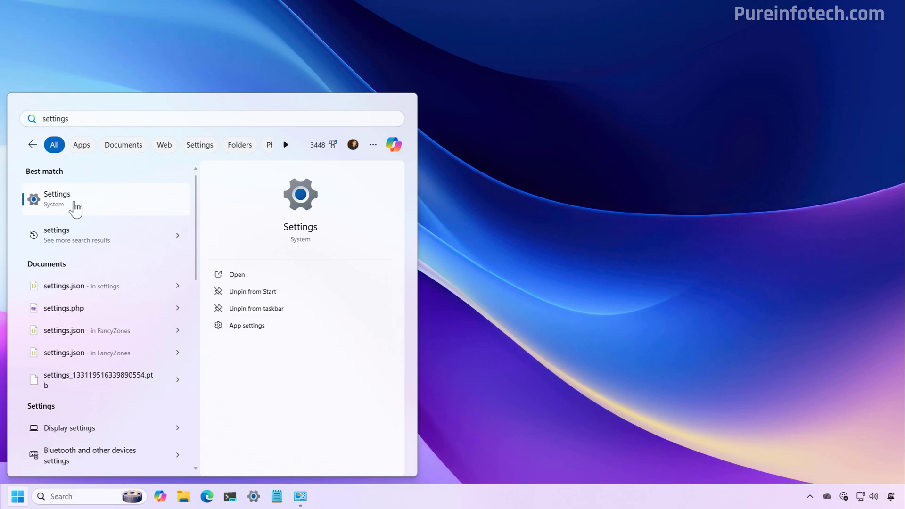
{"action": "left_click", "coordinate": [73, 207]}
- Restart into Advanced startup from System > Recovery in Settings
{"action": "left_click", "coordinate": [233, 140]}
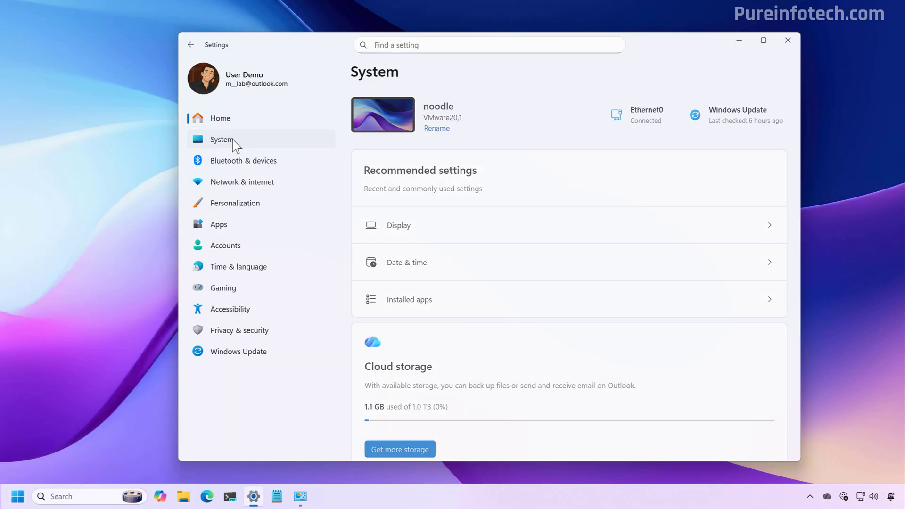
{"action": "scroll", "coordinate": [483, 314], "scroll_direction": "down", "scroll_amount": 3}
{"action": "scroll", "coordinate": [412, 346], "scroll_direction": "down", "scroll_amount": 3}
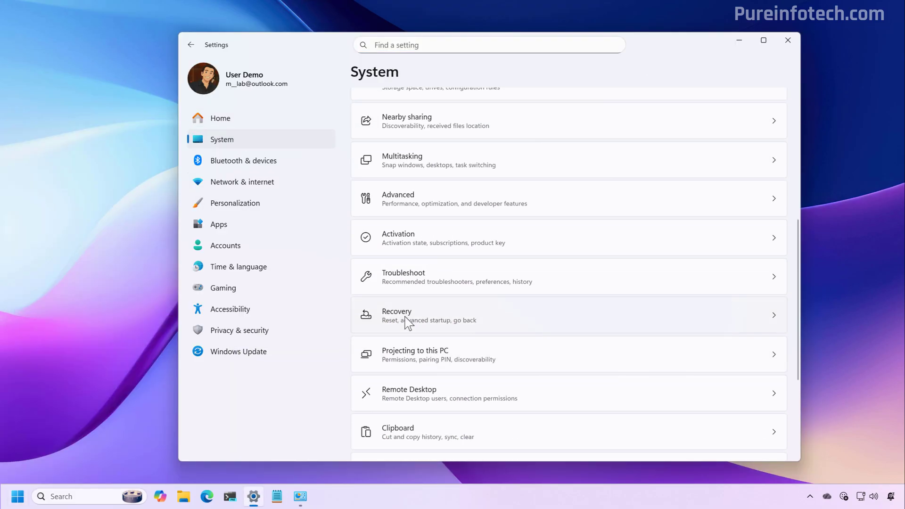
{"action": "left_click", "coordinate": [406, 321]}
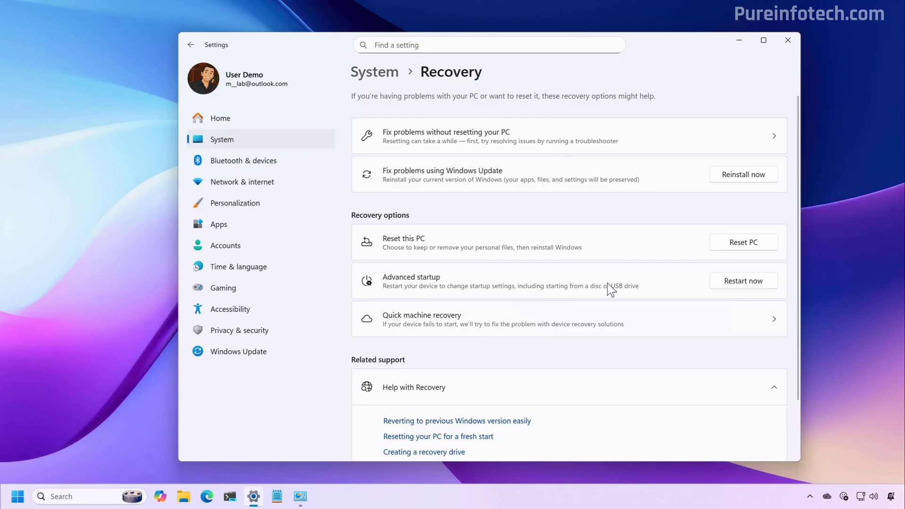
{"action": "left_click", "coordinate": [744, 283]}
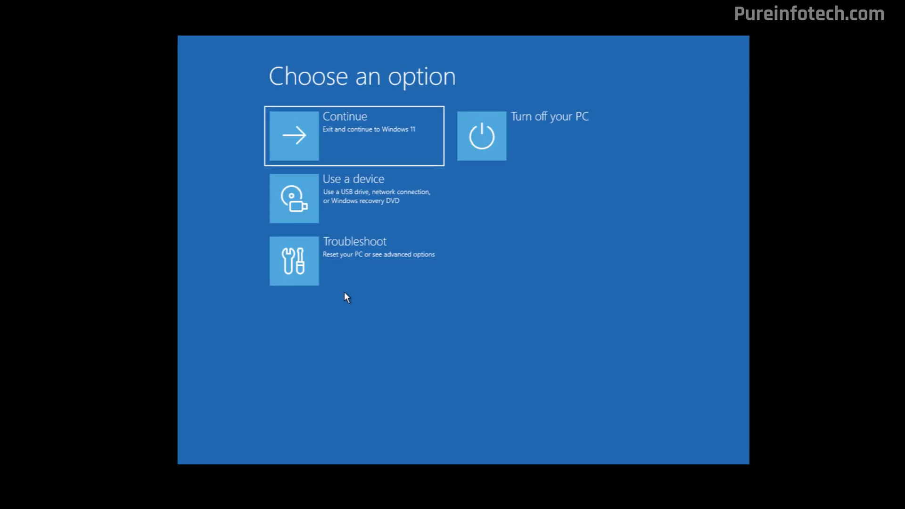
- Go to Troubleshoot > Advanced options > See more recovery options > System Image Recovery
{"action": "left_click", "coordinate": [358, 261]}
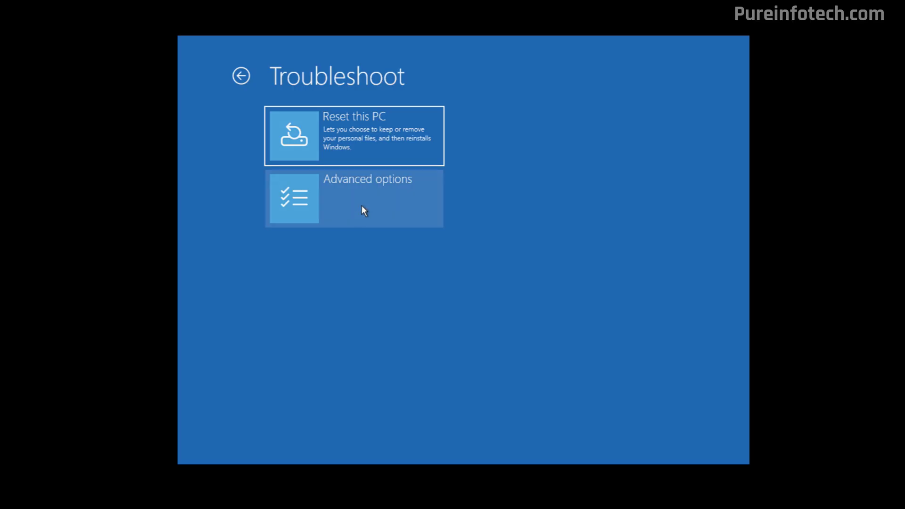
{"action": "left_click", "coordinate": [361, 206]}
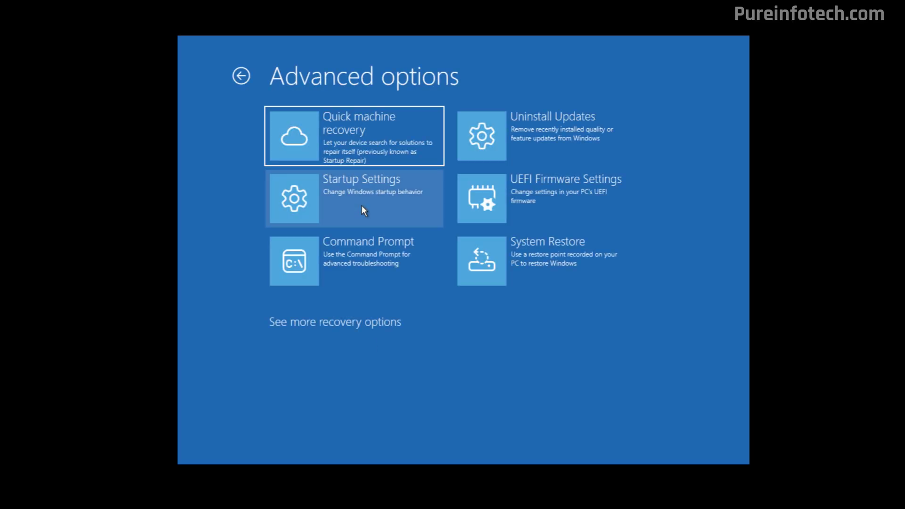
{"action": "left_click", "coordinate": [364, 322]}
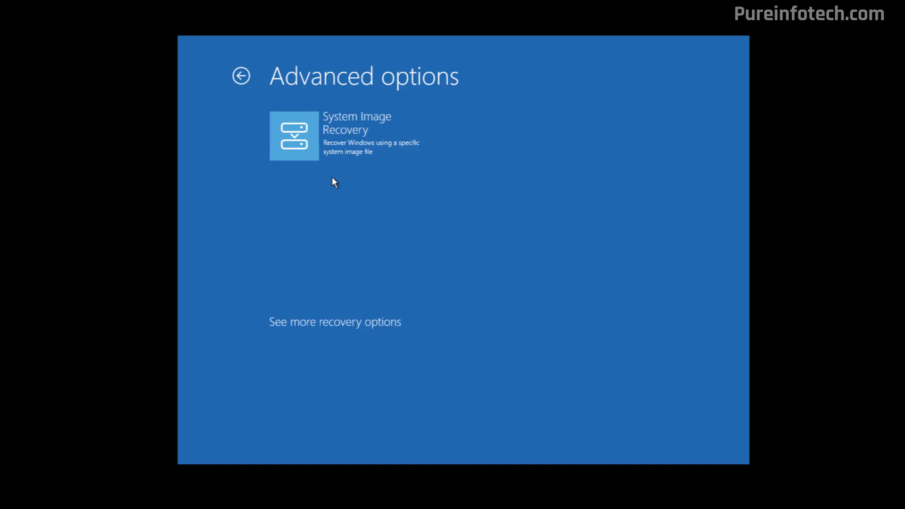
{"action": "left_click", "coordinate": [351, 145]}
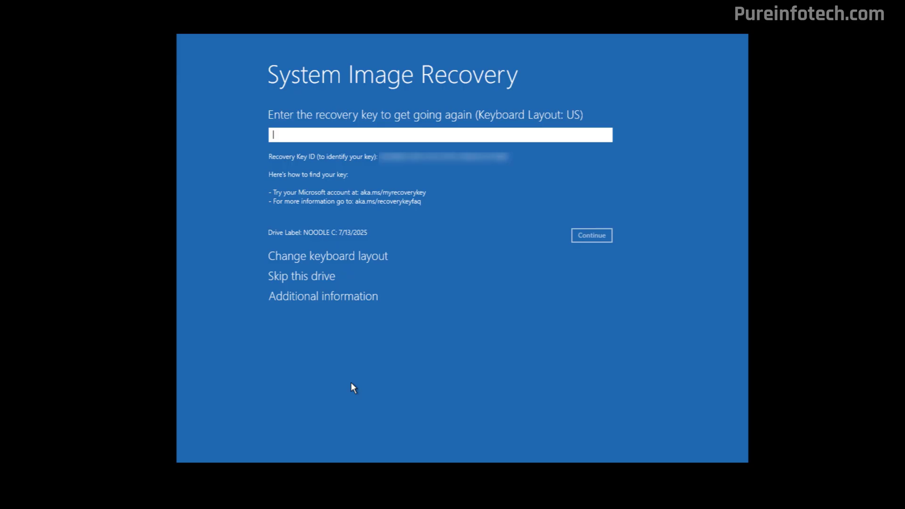
- Paste the drive's recovery key and keep 'Use the latest available system image' (10/28/2025) selected
{"action": "key", "text": "ctrl+v"}
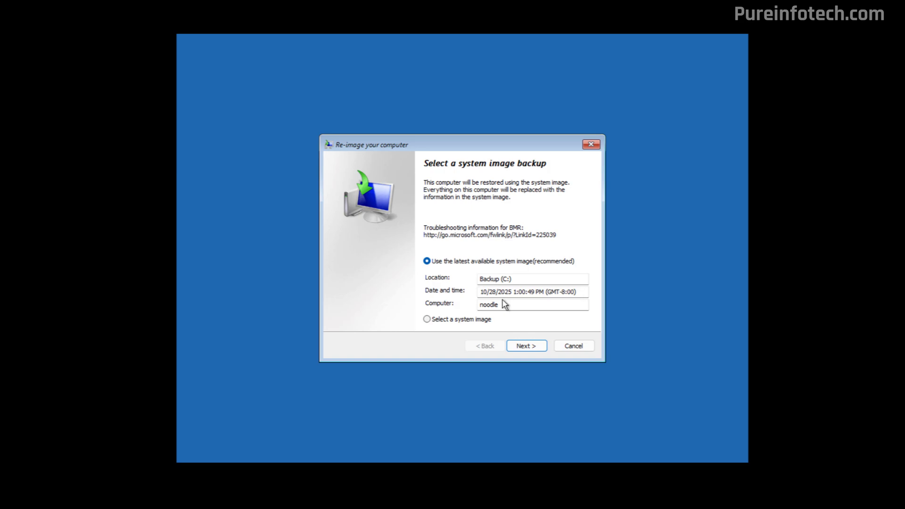
{"action": "left_click", "coordinate": [427, 321]}
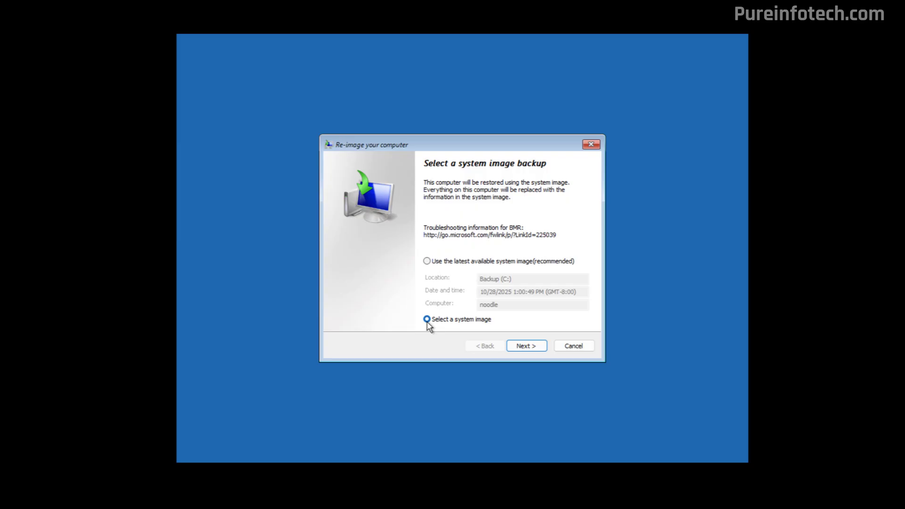
{"action": "left_click", "coordinate": [471, 262]}
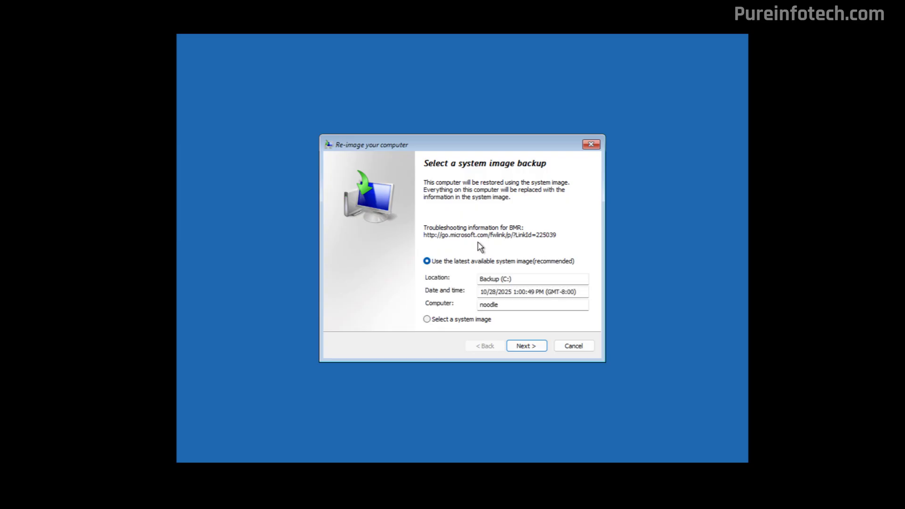
- Accept the latest image and default restore options, then finish the Re-image your computer wizard
{"action": "left_click", "coordinate": [532, 348]}
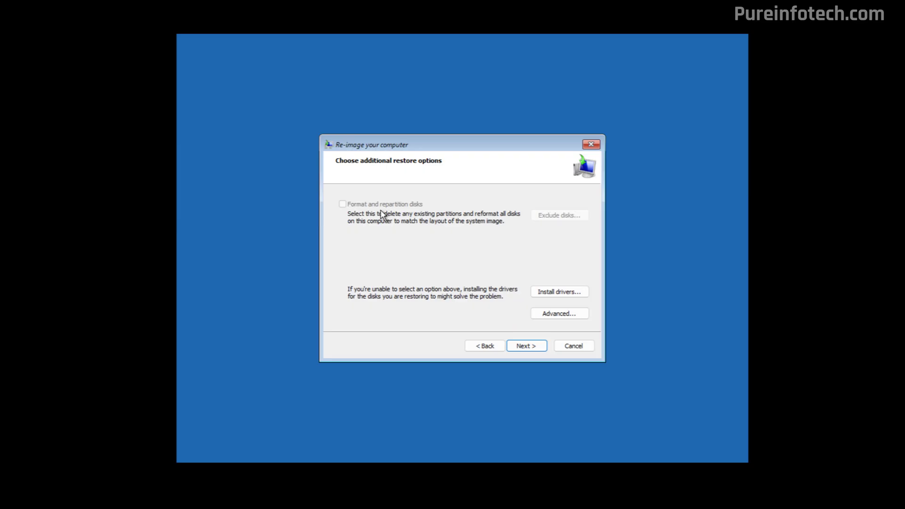
{"action": "left_click", "coordinate": [536, 349]}
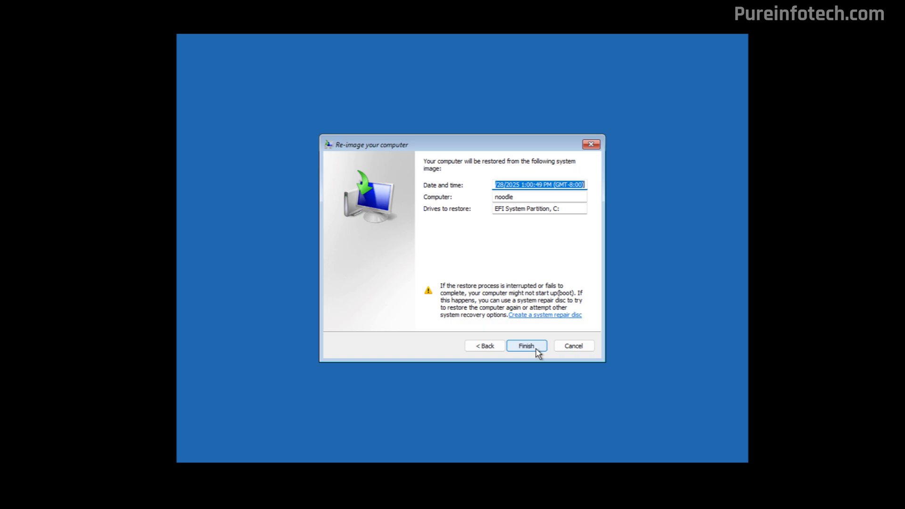
{"action": "left_click", "coordinate": [537, 350]}
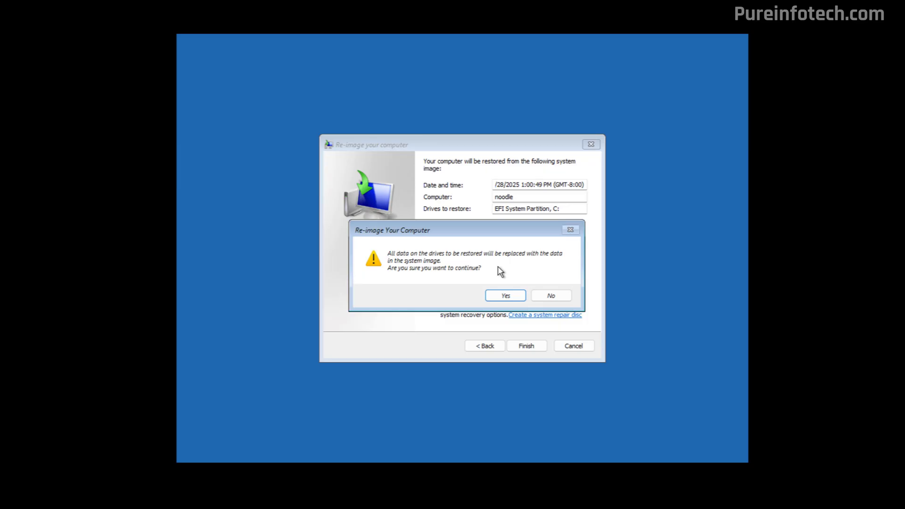
- Confirm replacing the EFI System Partition and C: data to begin restoring the image
{"action": "left_click", "coordinate": [507, 298]}
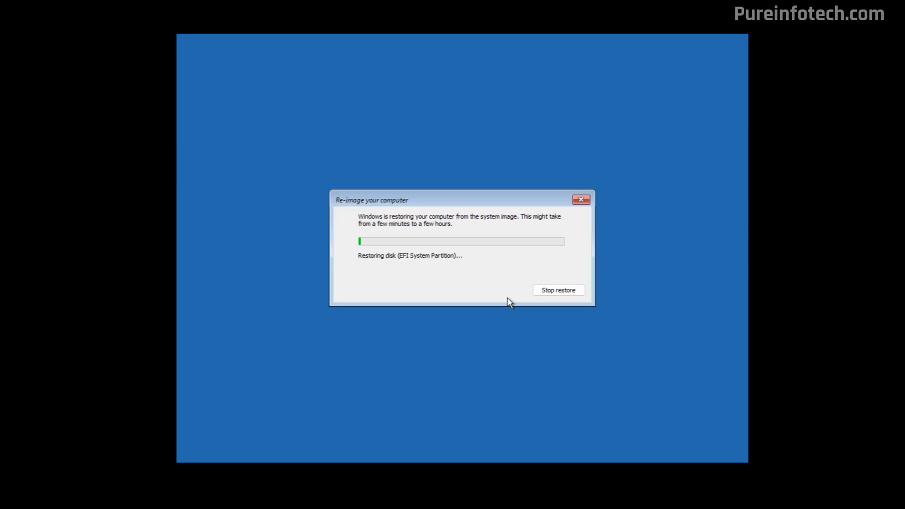